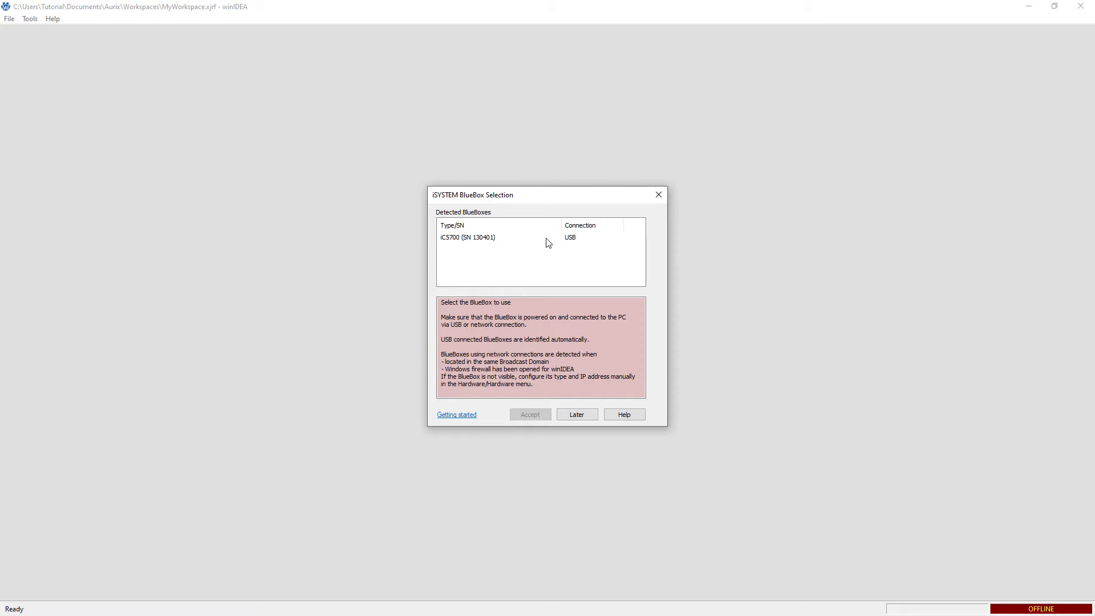
Select the USB-connected iC5700 BlueBox and set the session's target device to TC377TE
click(549, 243)
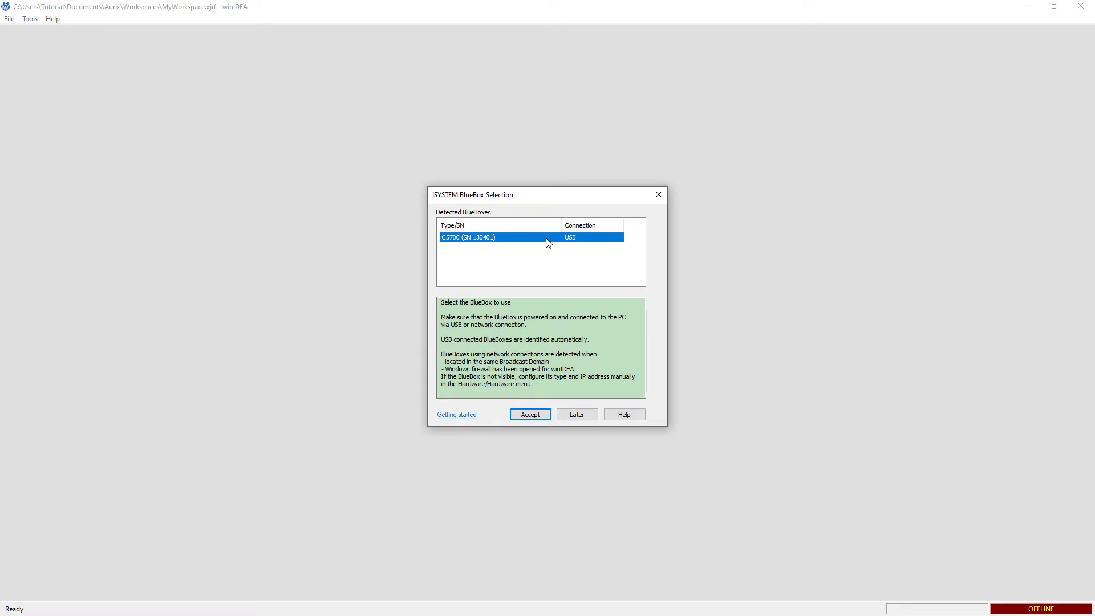
click(547, 415)
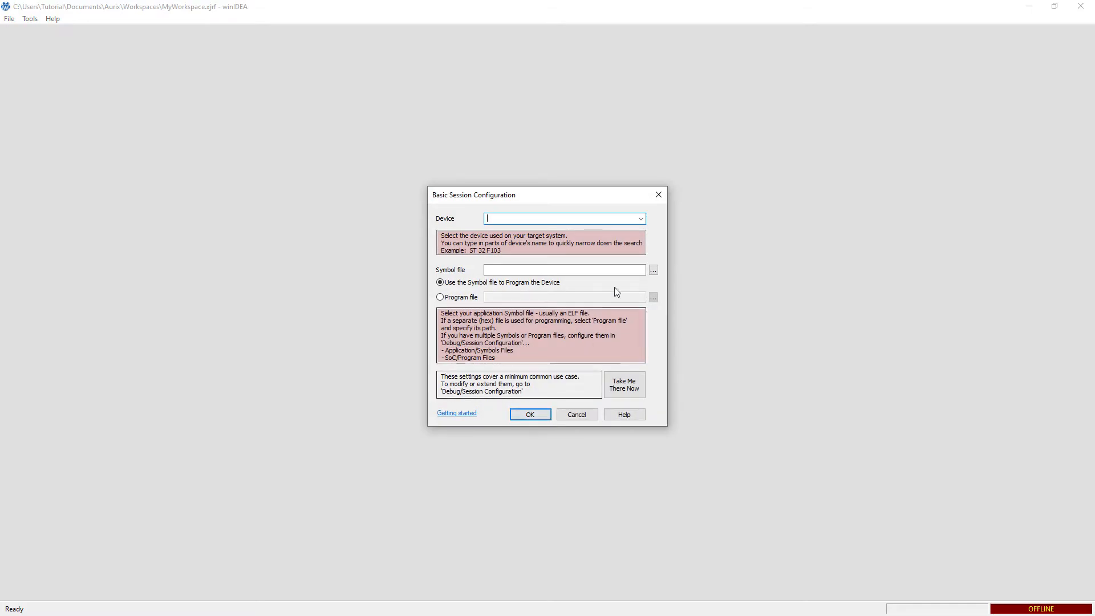
text(c37)
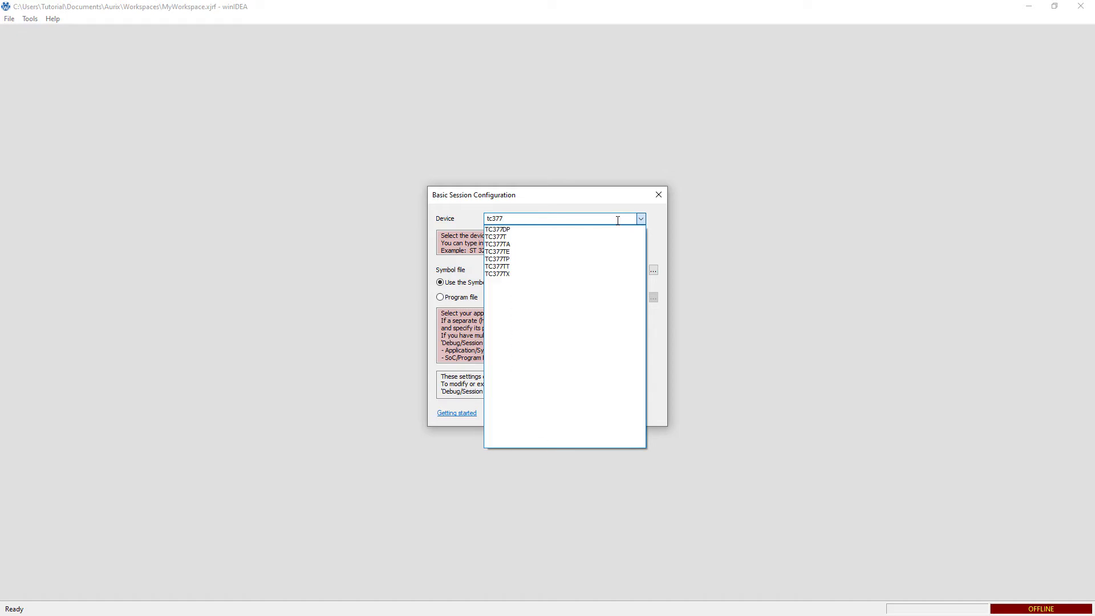
text(7)
click(606, 252)
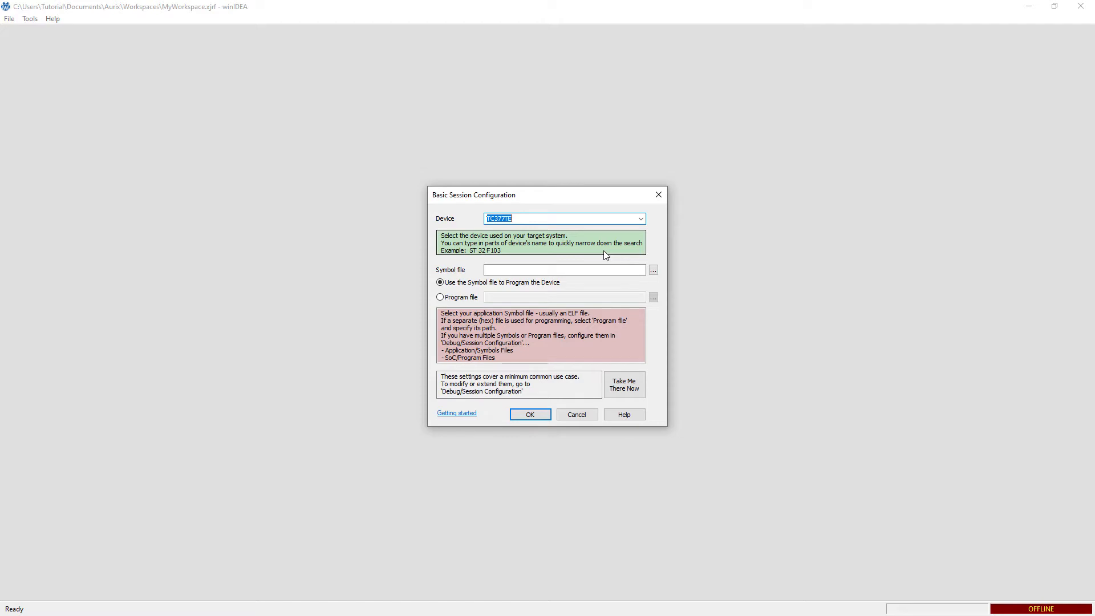
Use sample.elf from the TC377TE\C0\debug folder as the symbol file and accept the basic session configuration
click(654, 272)
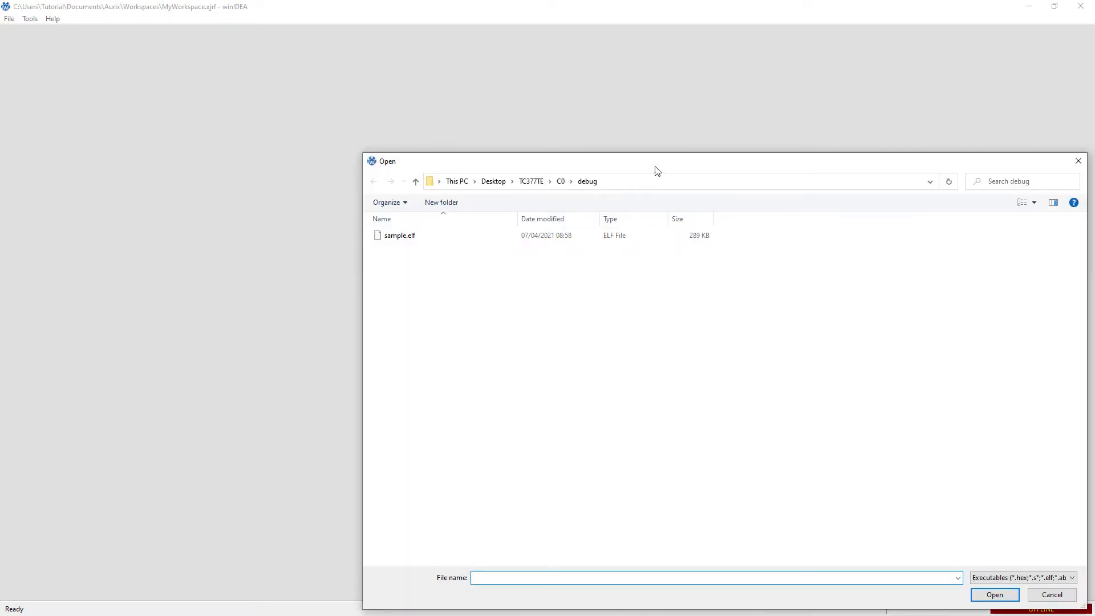
drag(655, 166, 505, 93)
click(330, 163)
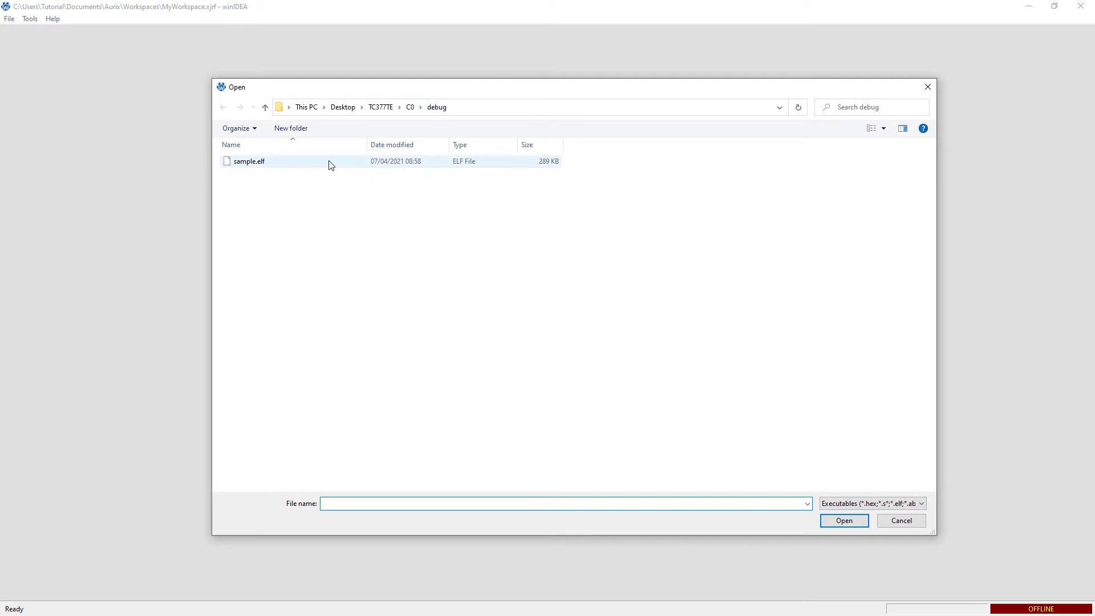
click(836, 522)
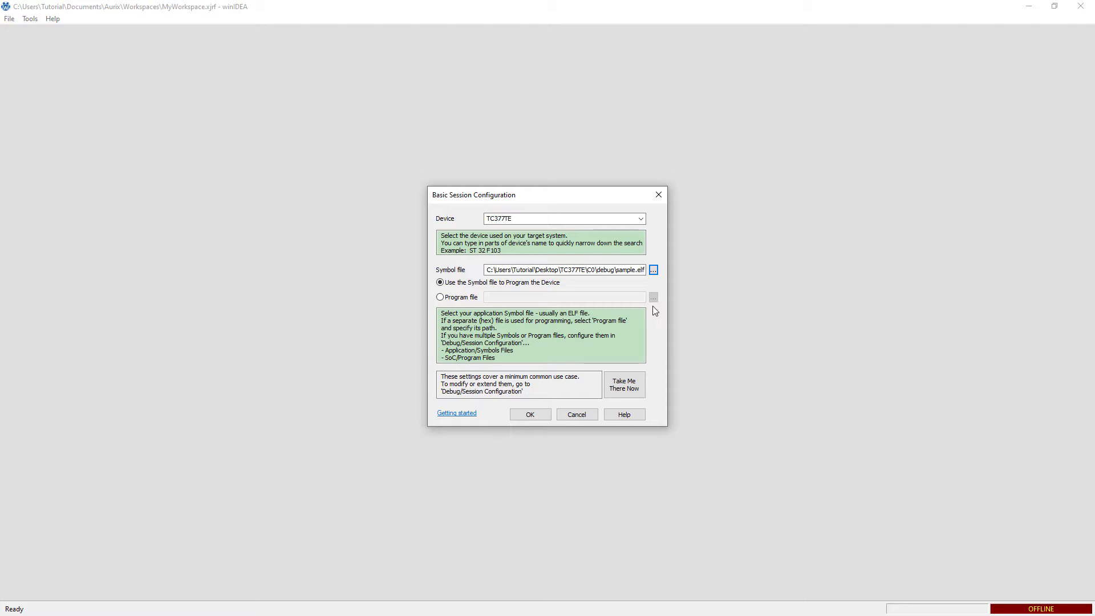
click(547, 419)
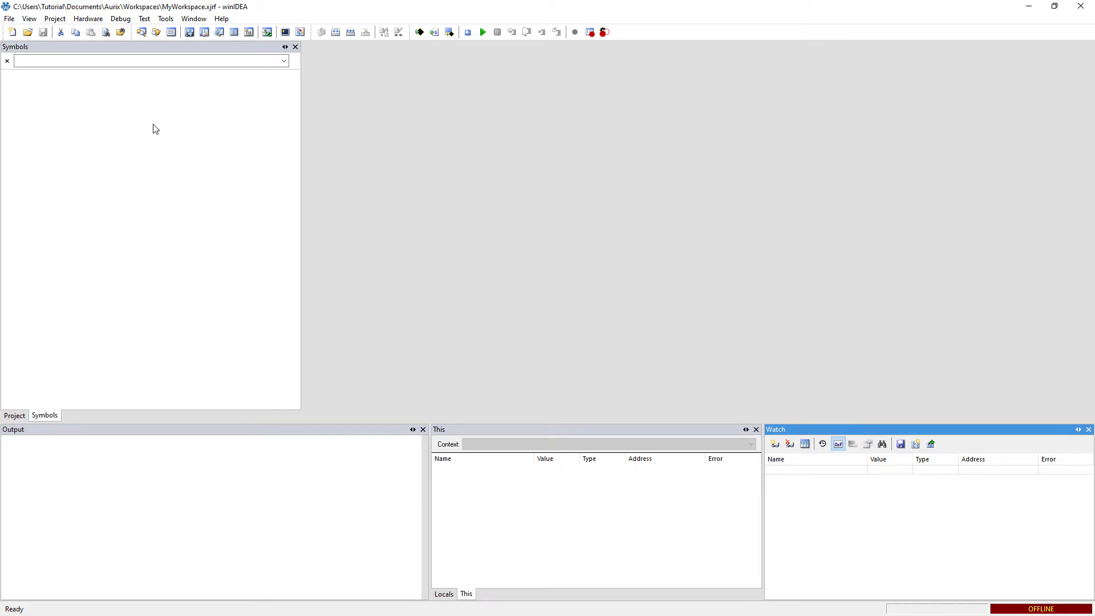
Open the MCU entry under SoCs in the debug session configuration for editing
click(121, 19)
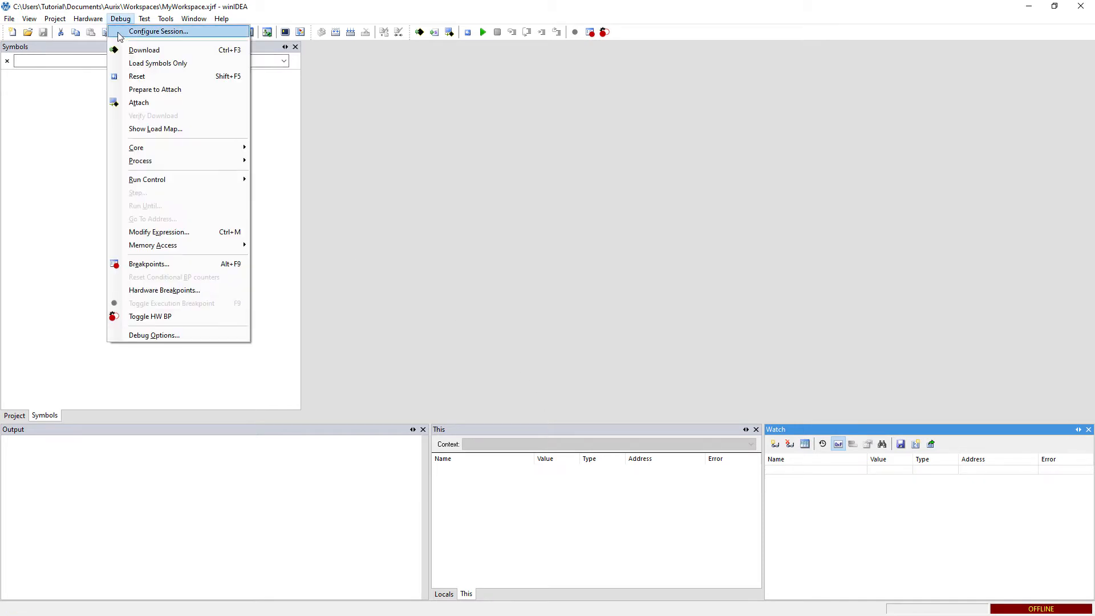
click(121, 32)
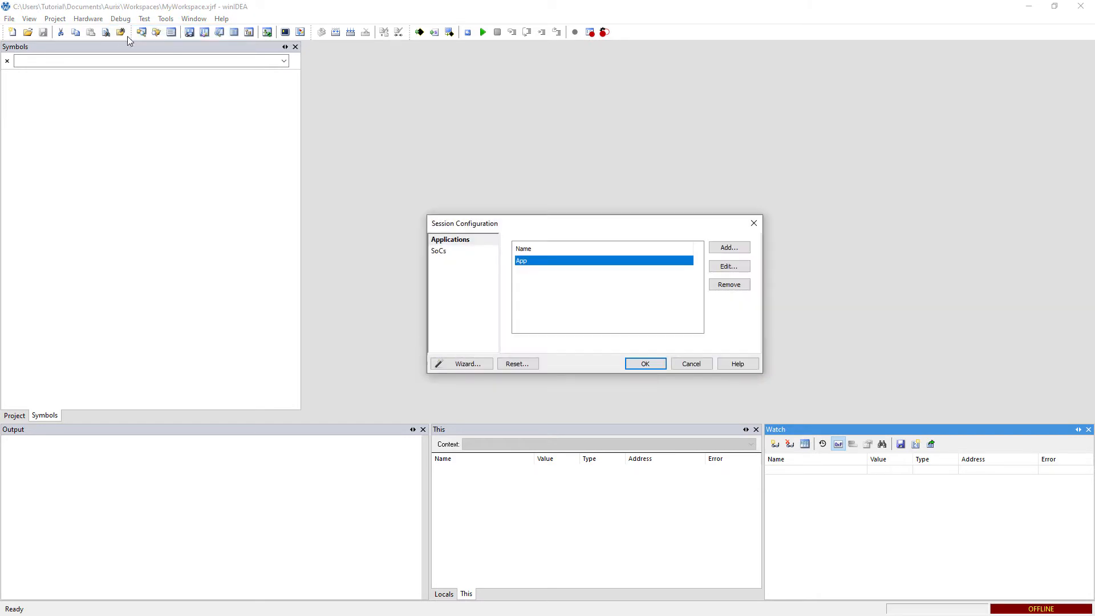
click(448, 255)
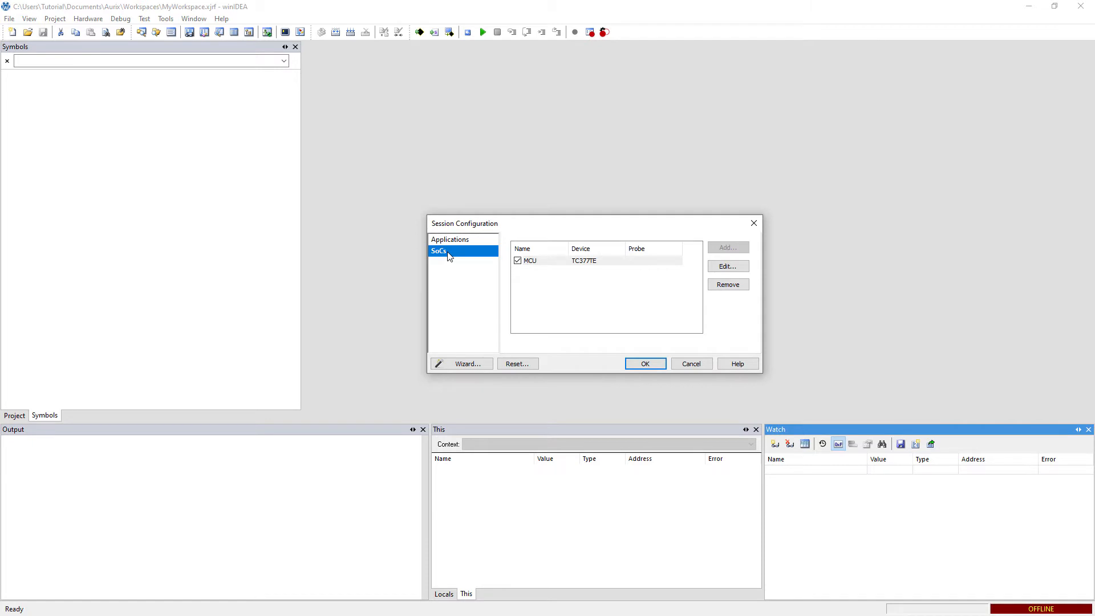
double_click(541, 264)
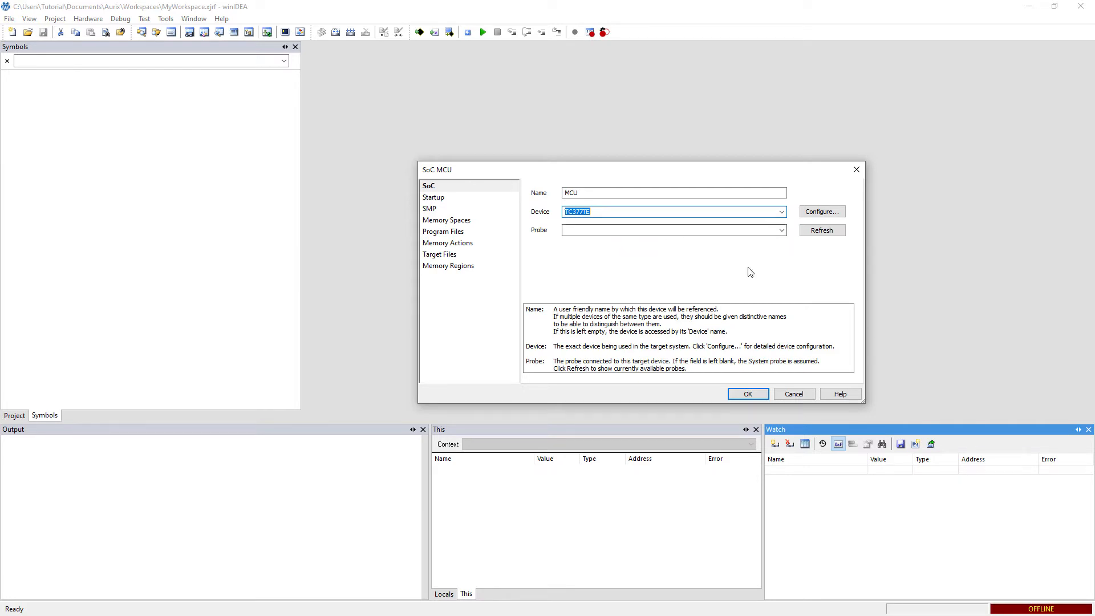
Consult the help page on SoCs and review the probe options offered for the MCU
click(857, 393)
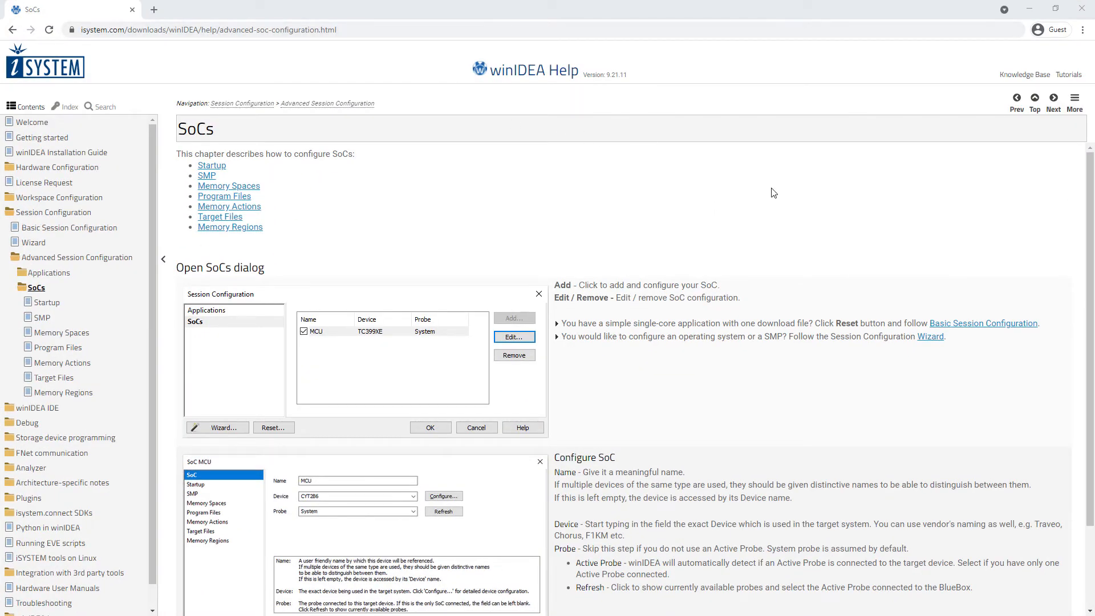
scroll(774, 193, down, 2)
scroll(773, 193, up, 2)
click(1082, 10)
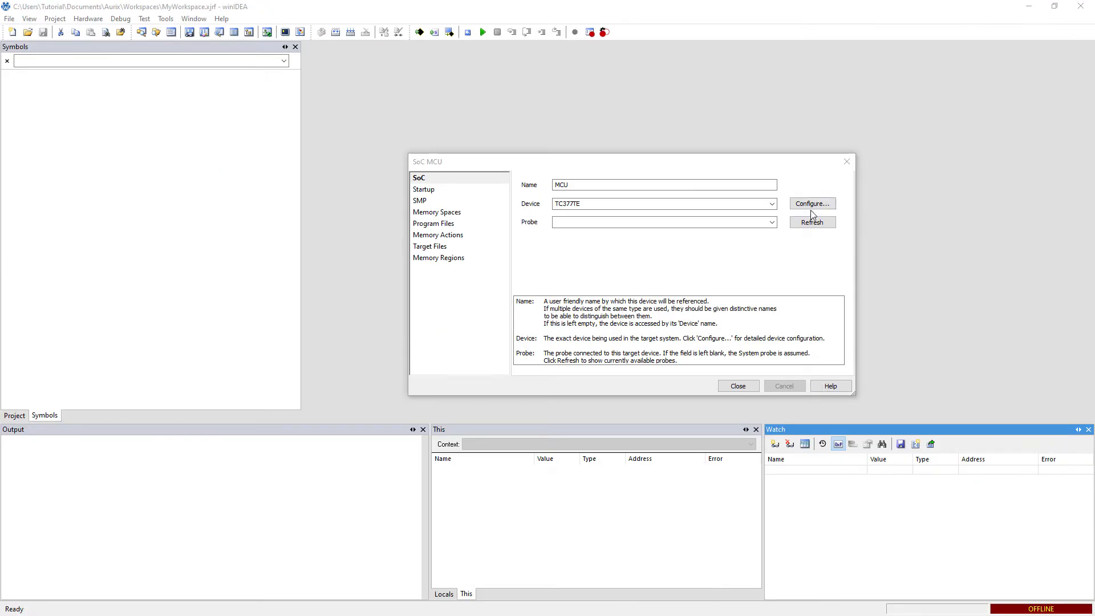
click(772, 223)
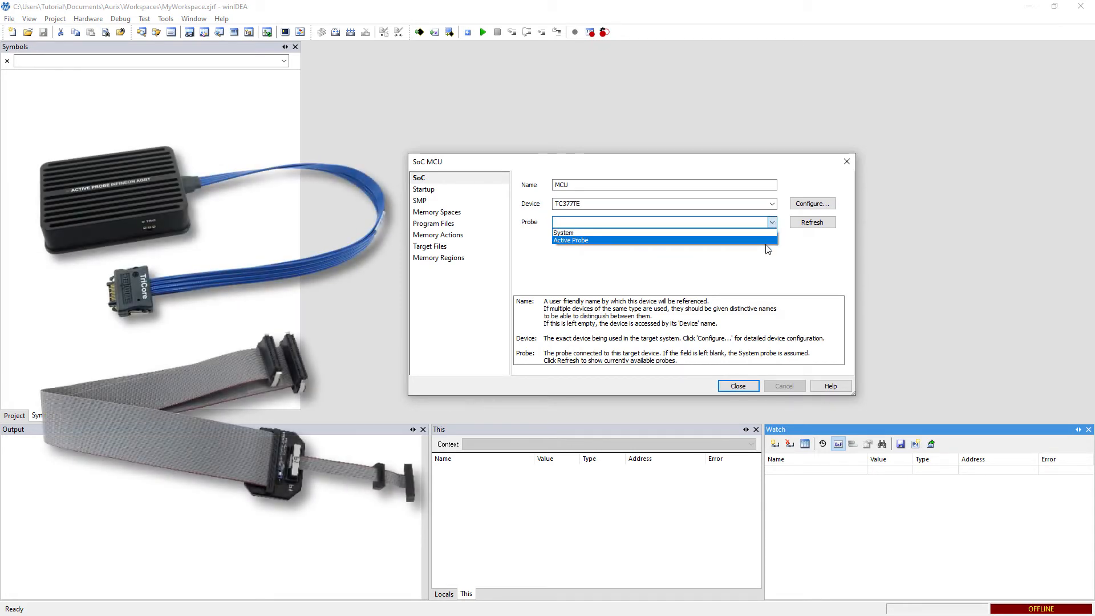
click(799, 248)
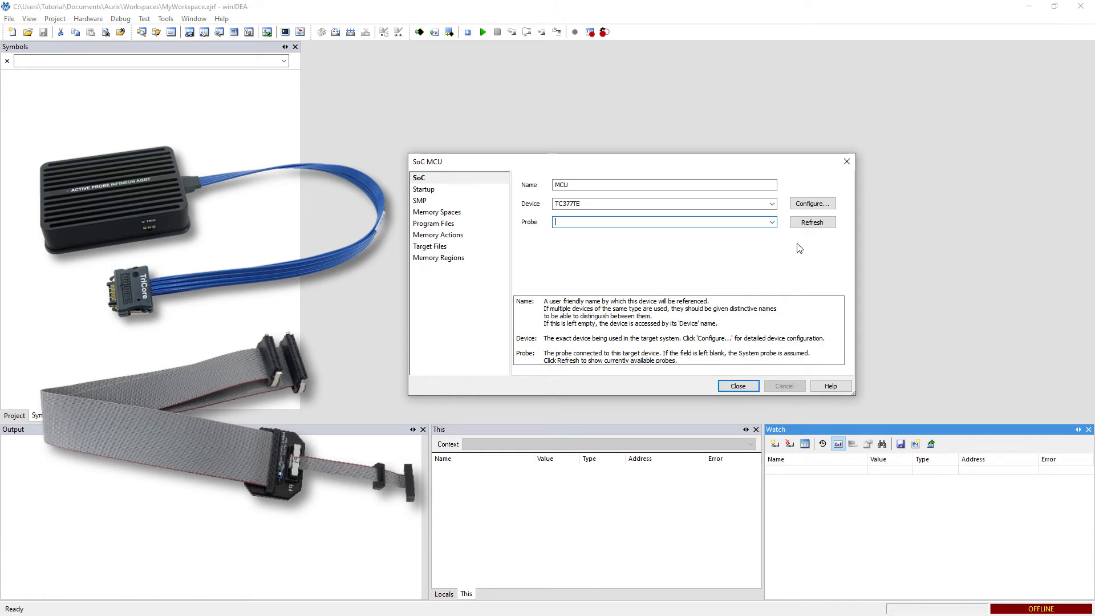
Open the device's detailed CPU options and set the SoC debug channel mode to DAP Wide
click(827, 205)
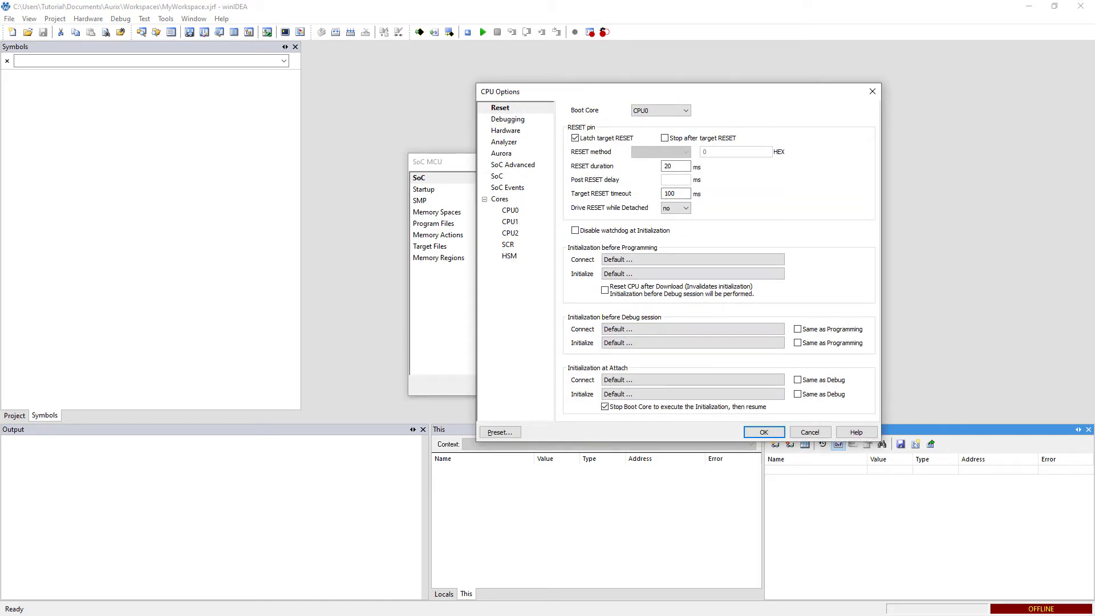
click(98, 20)
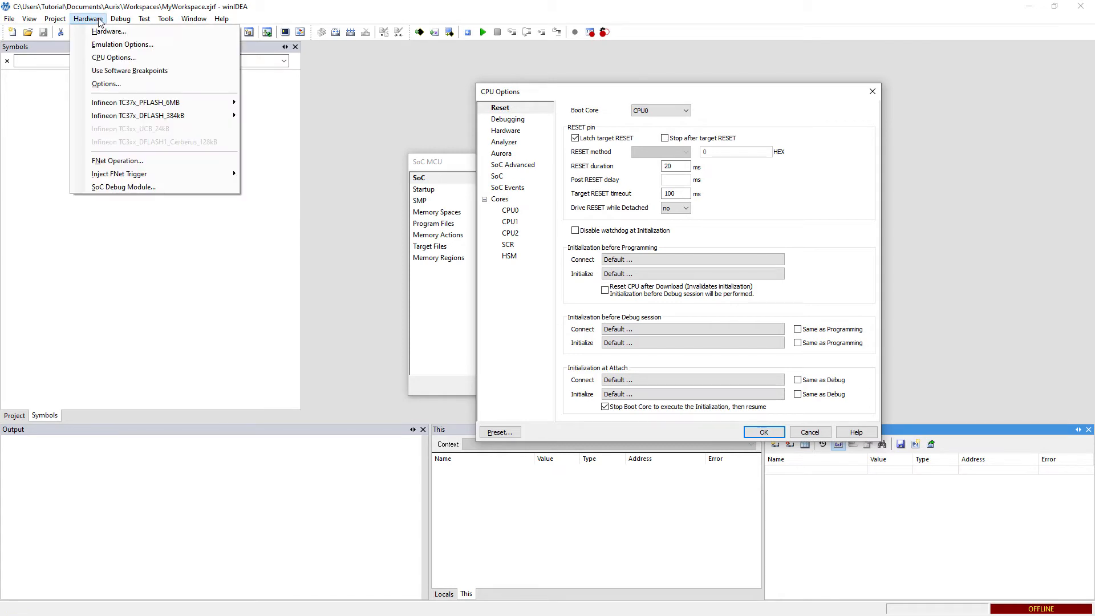
click(78, 57)
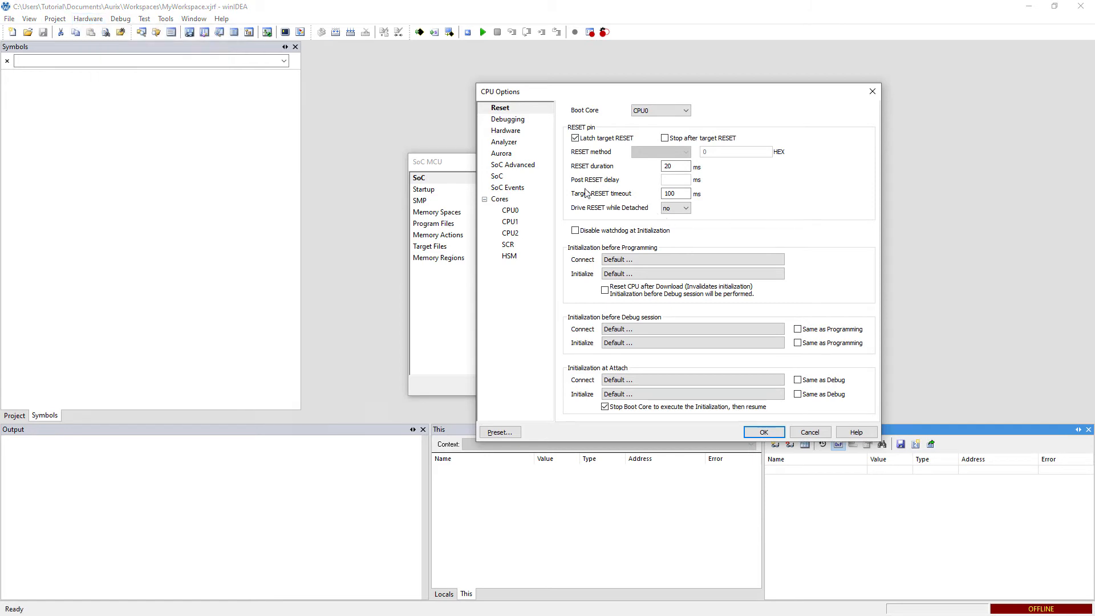
click(527, 180)
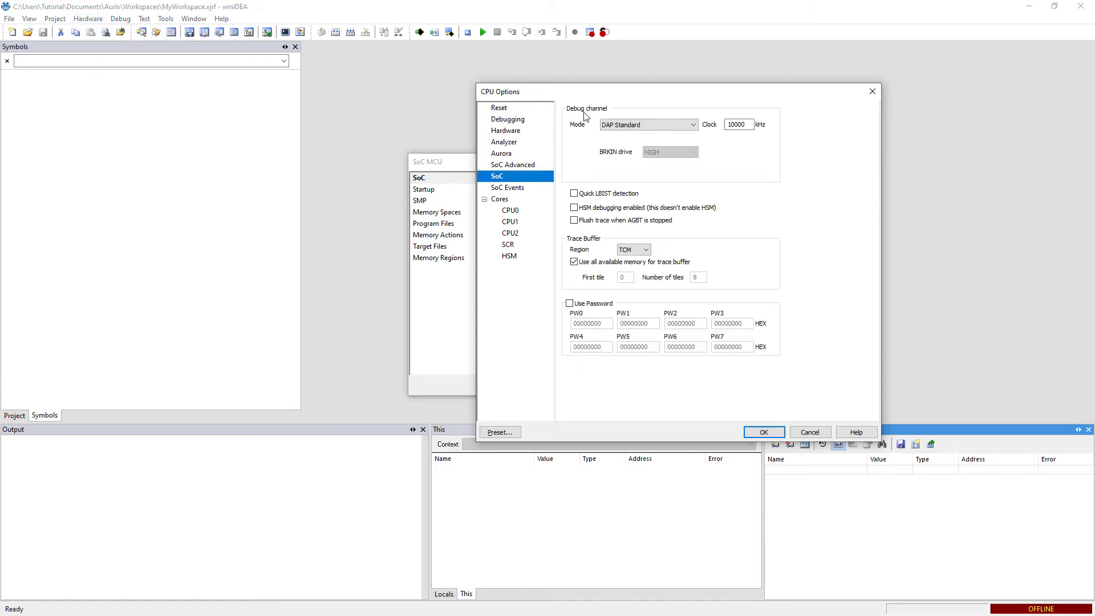
click(693, 126)
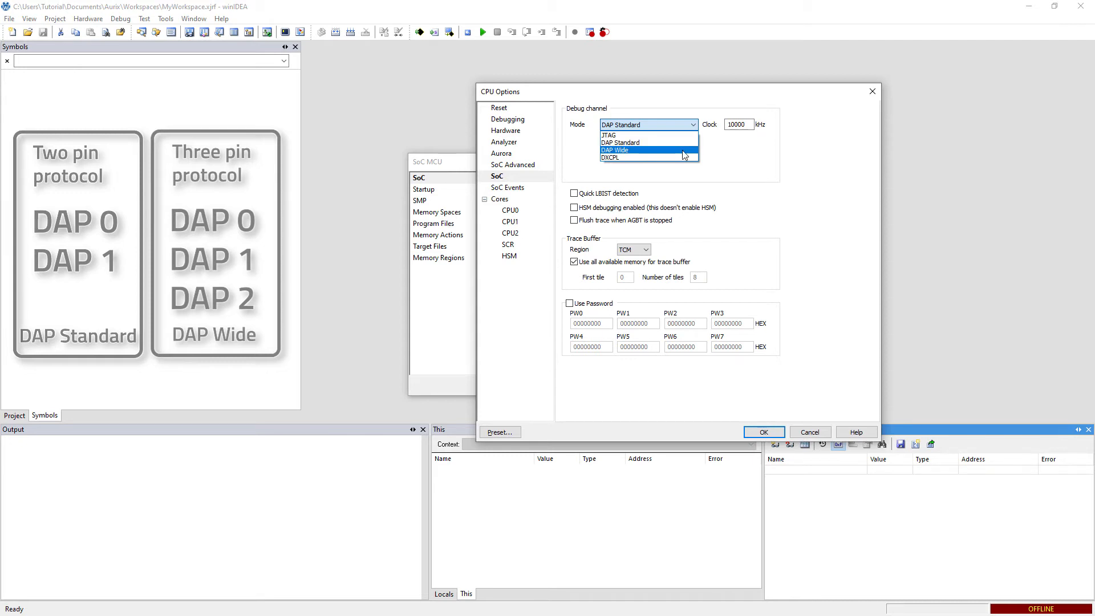
click(682, 150)
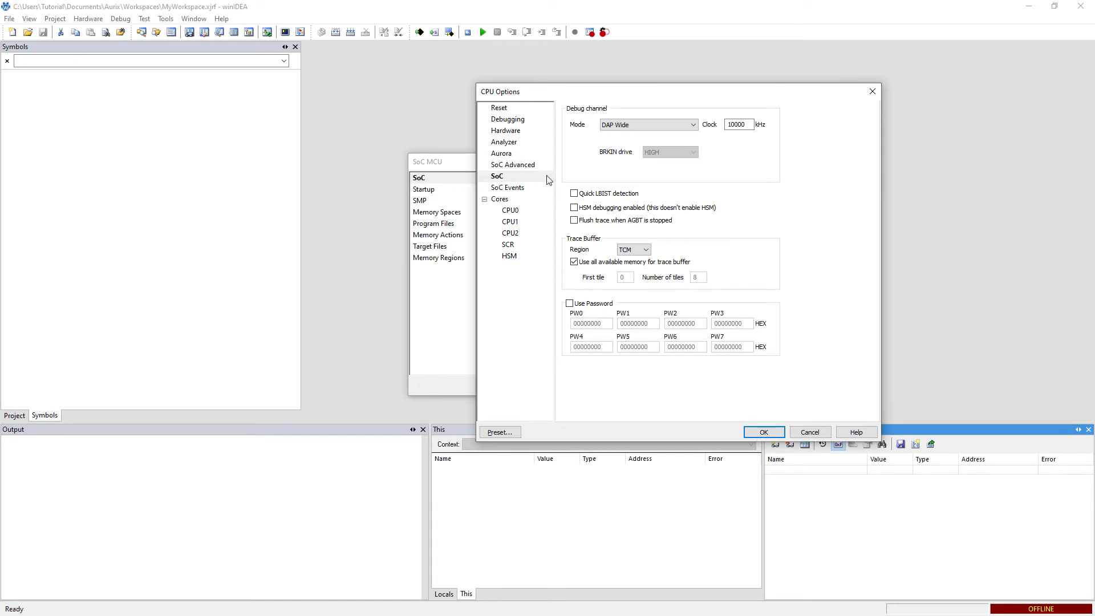
Set the Initialize action before programming to a custom script, using TC_37x_OCDS_Initialization.ini from the SFR folder
click(512, 109)
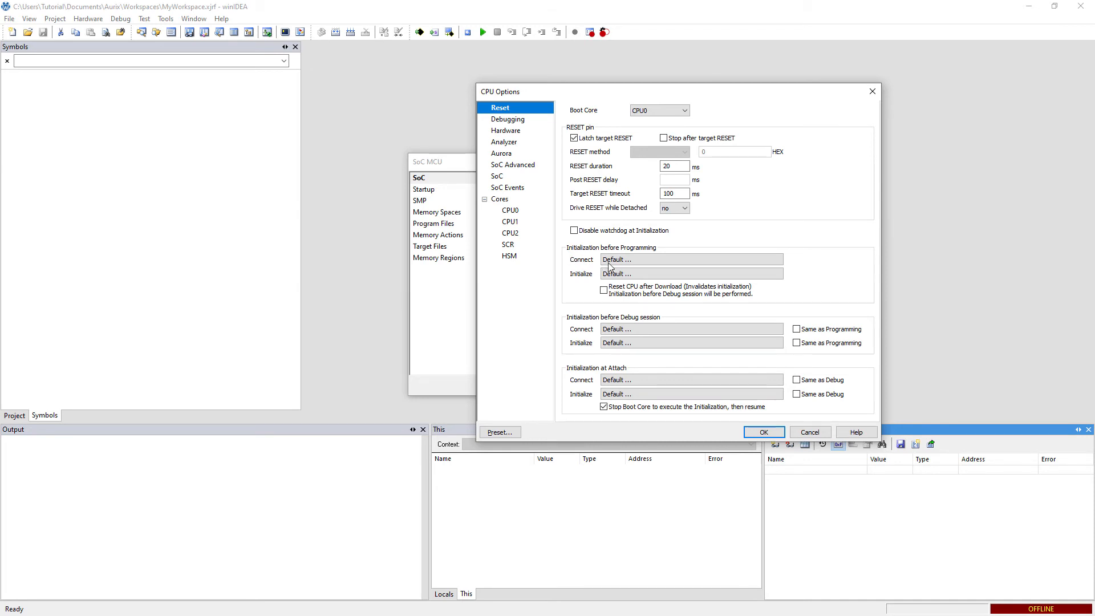
click(659, 275)
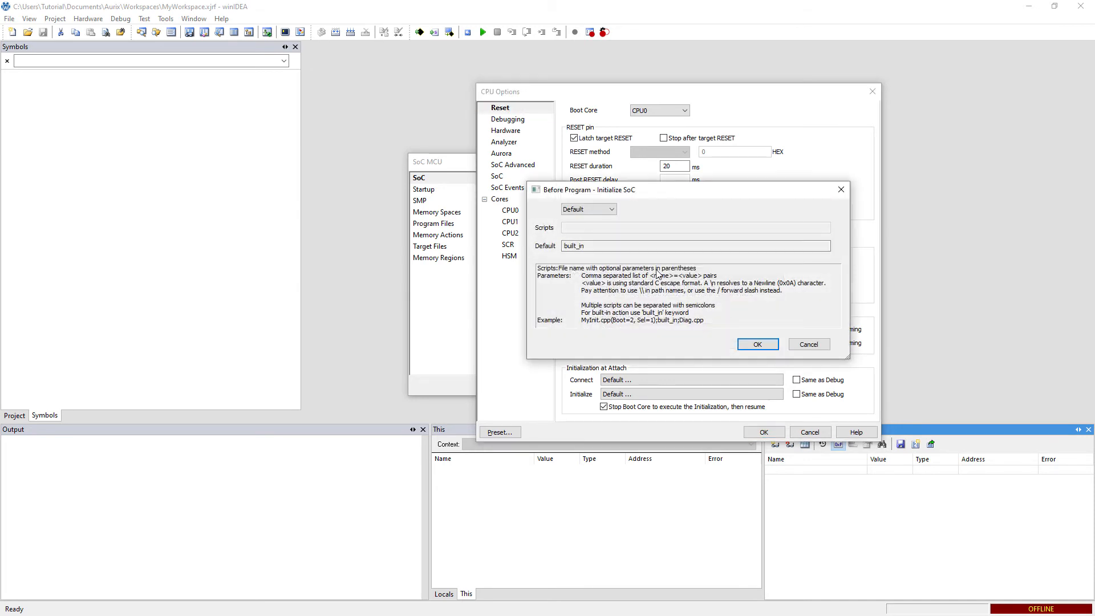
click(611, 211)
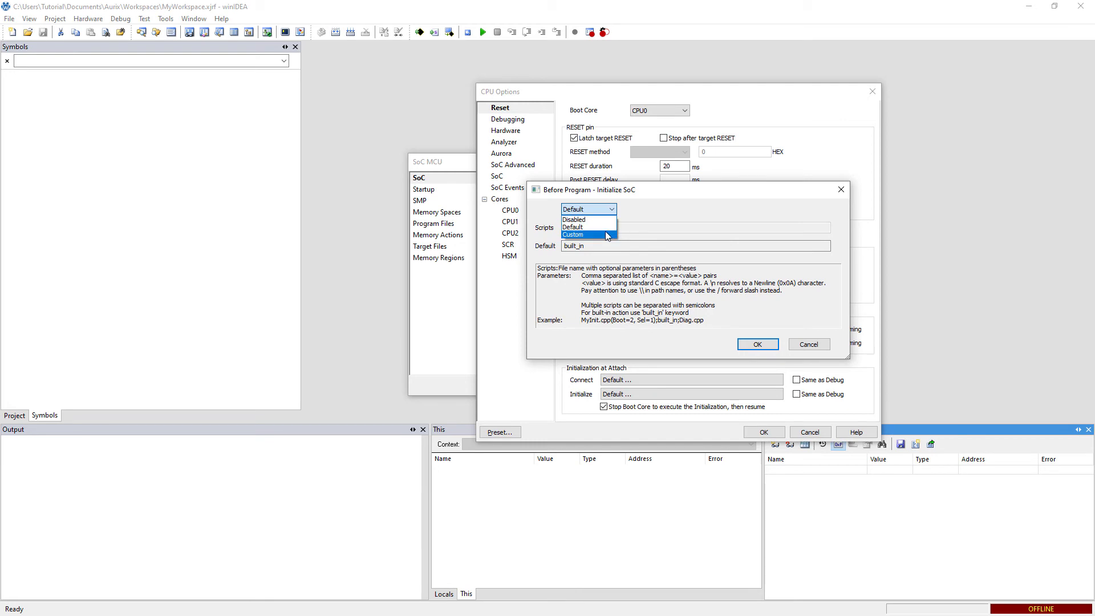
click(606, 234)
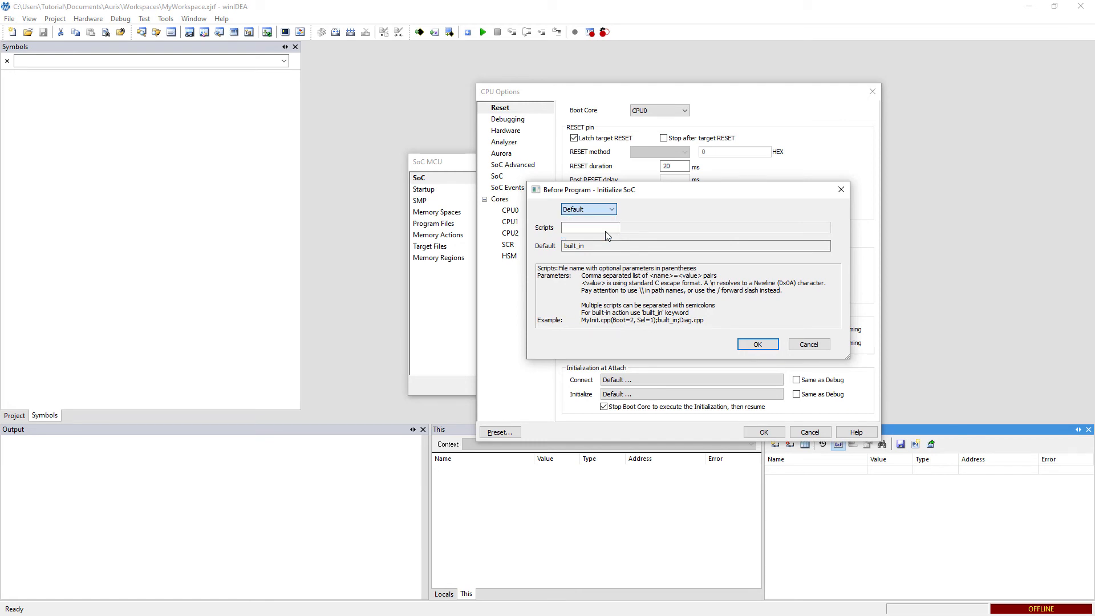
click(840, 229)
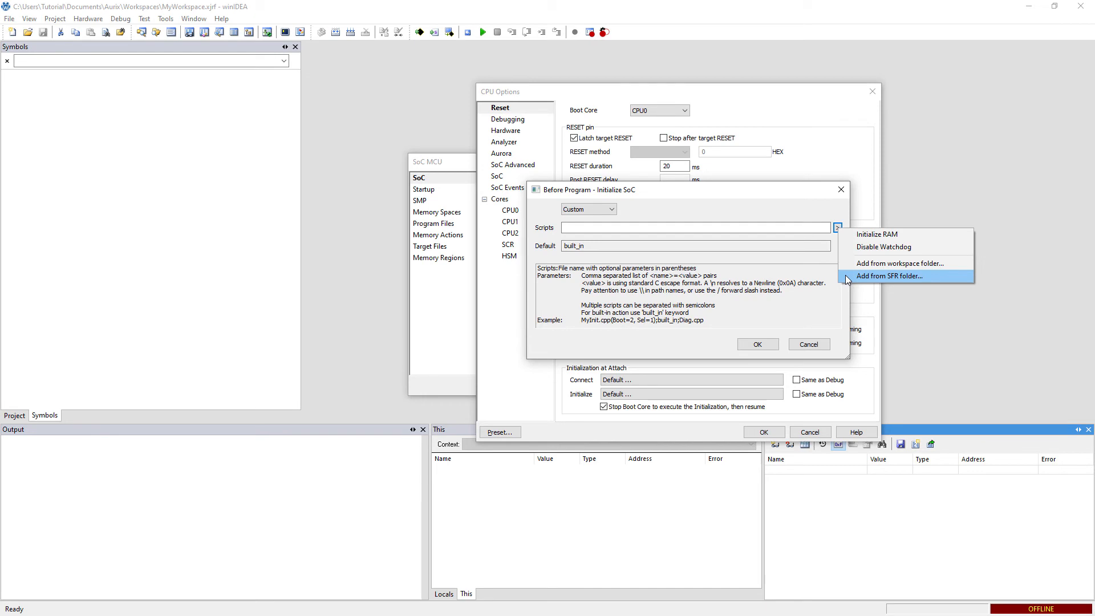
click(889, 276)
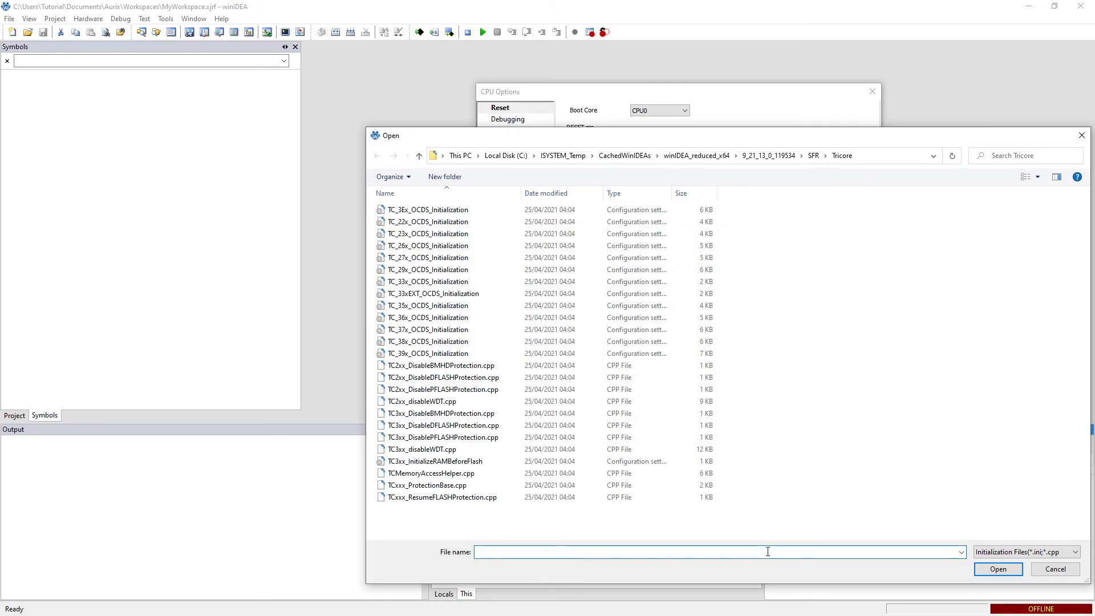
text(tc_37)
key(Down)
key(Return)
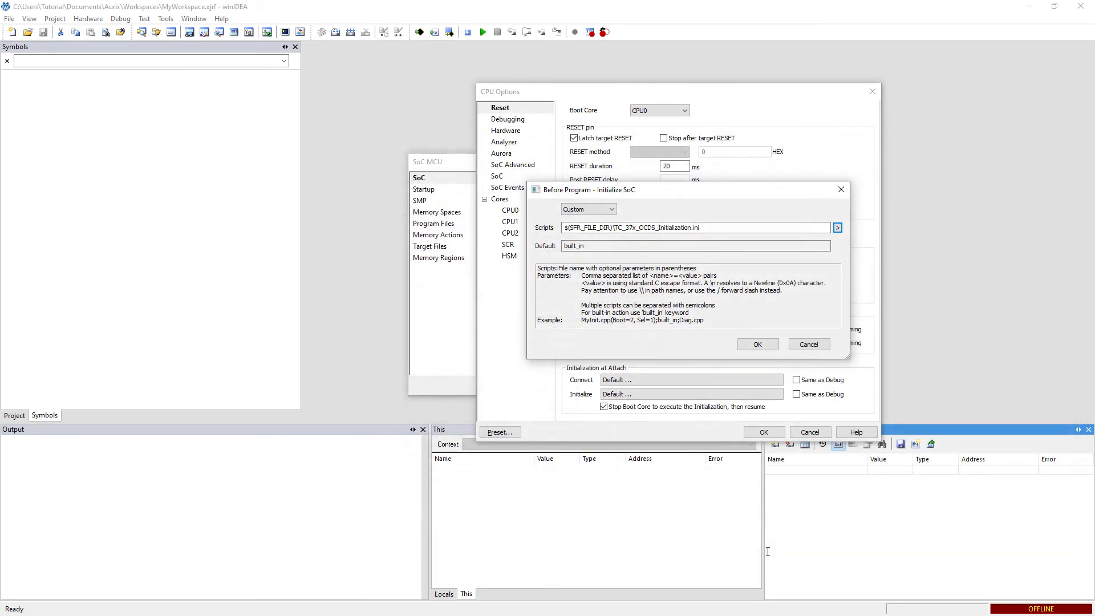
click(773, 345)
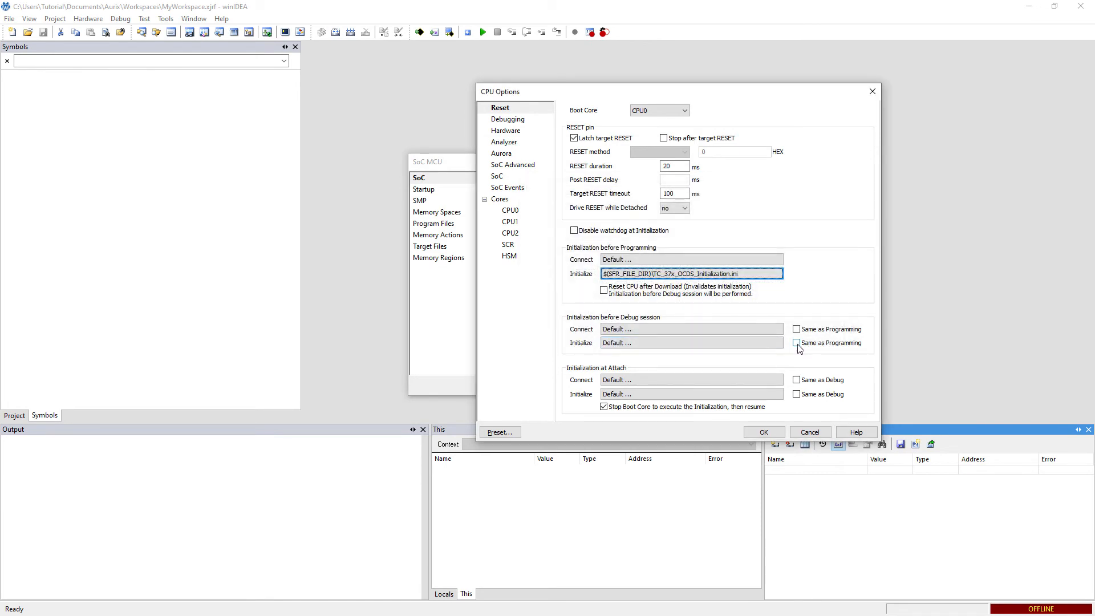
Set the Initialize action before the debug session to Same as Programming and at attach to Same as Debug, and view the Debugging options
click(797, 343)
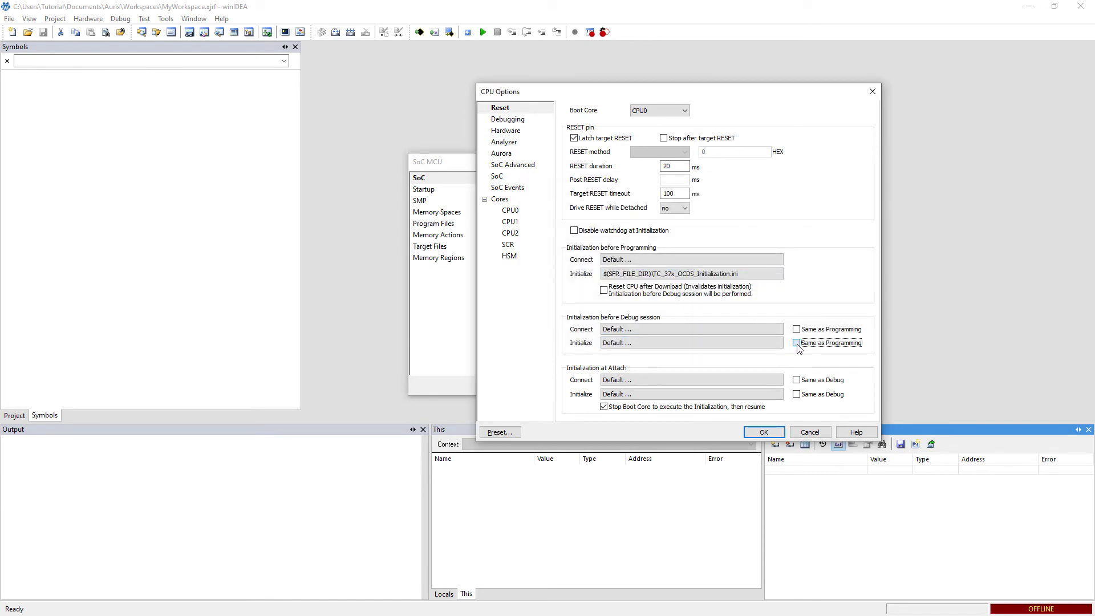
click(796, 395)
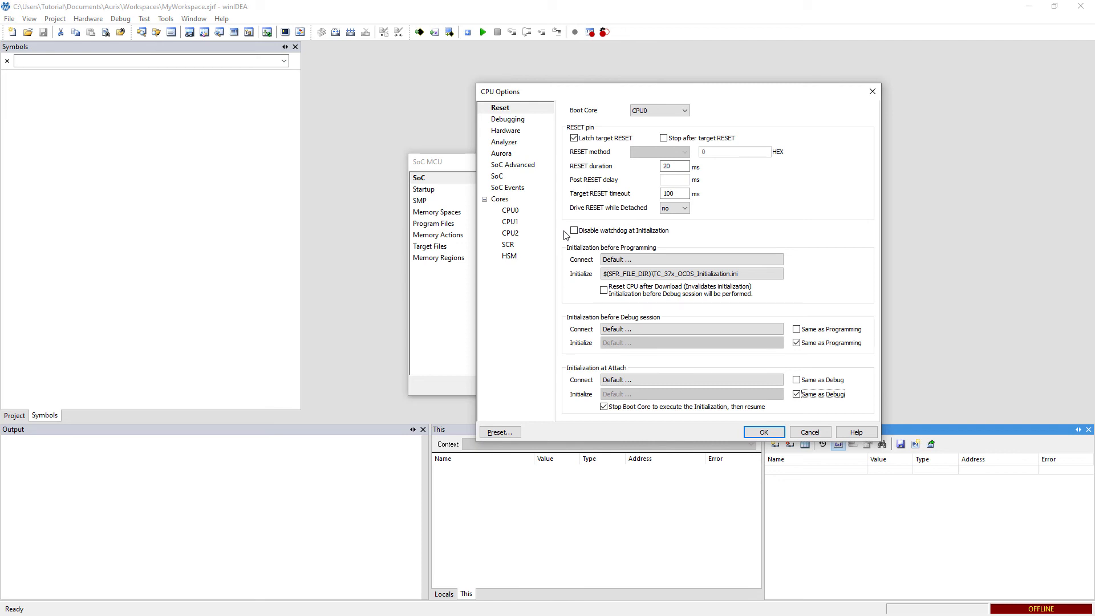
click(529, 123)
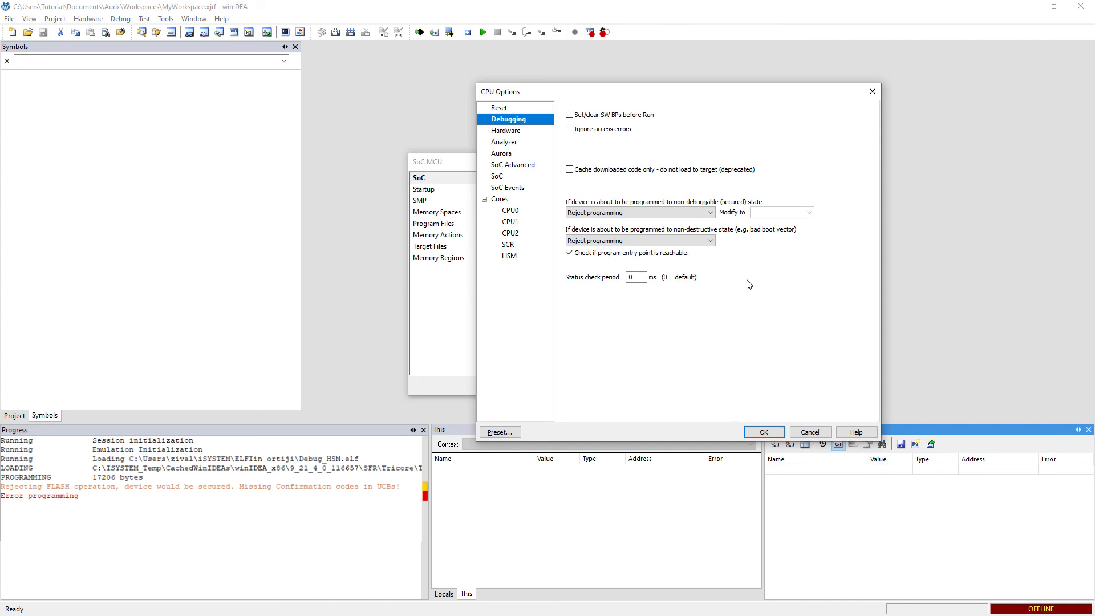
Accept the CPU options and session configuration, and download the application to the target
click(765, 432)
click(735, 384)
click(656, 365)
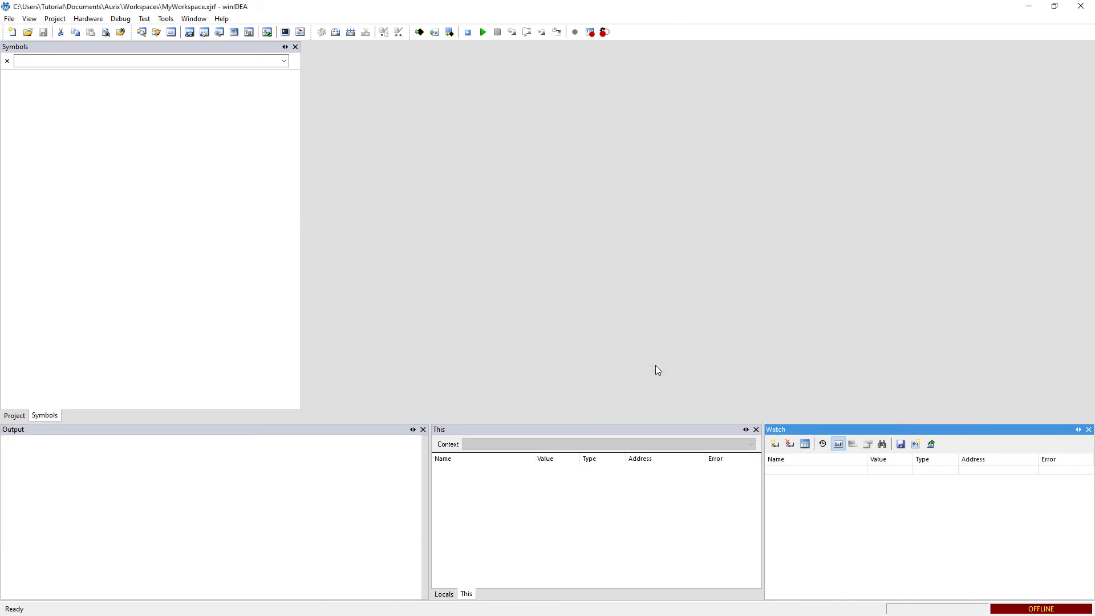
click(420, 32)
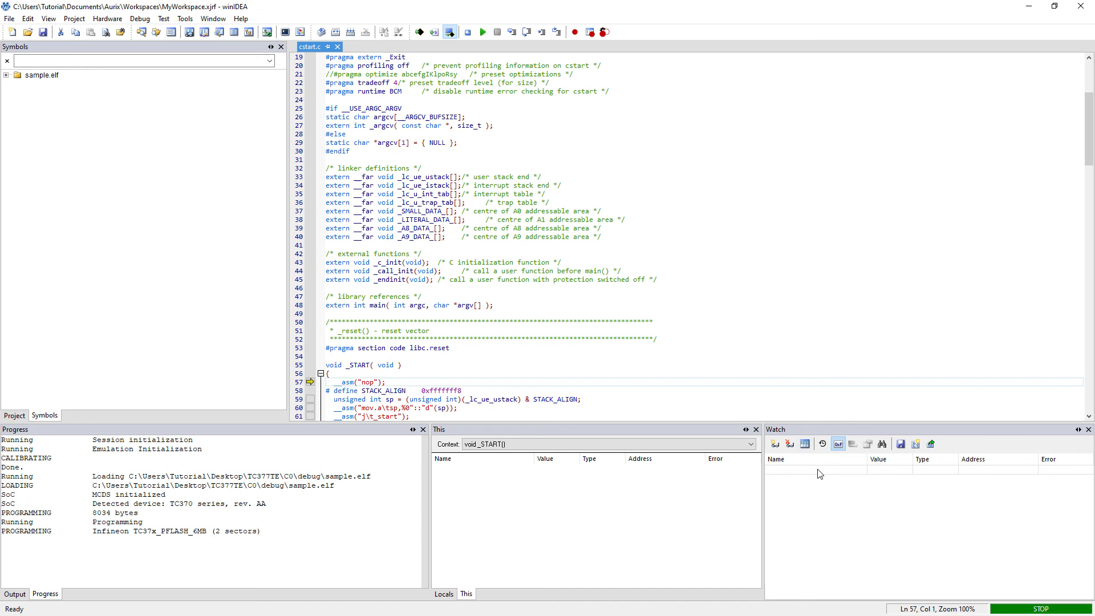
Add the variable mainLoopCounter to the watch list and run the program
double_click(833, 474)
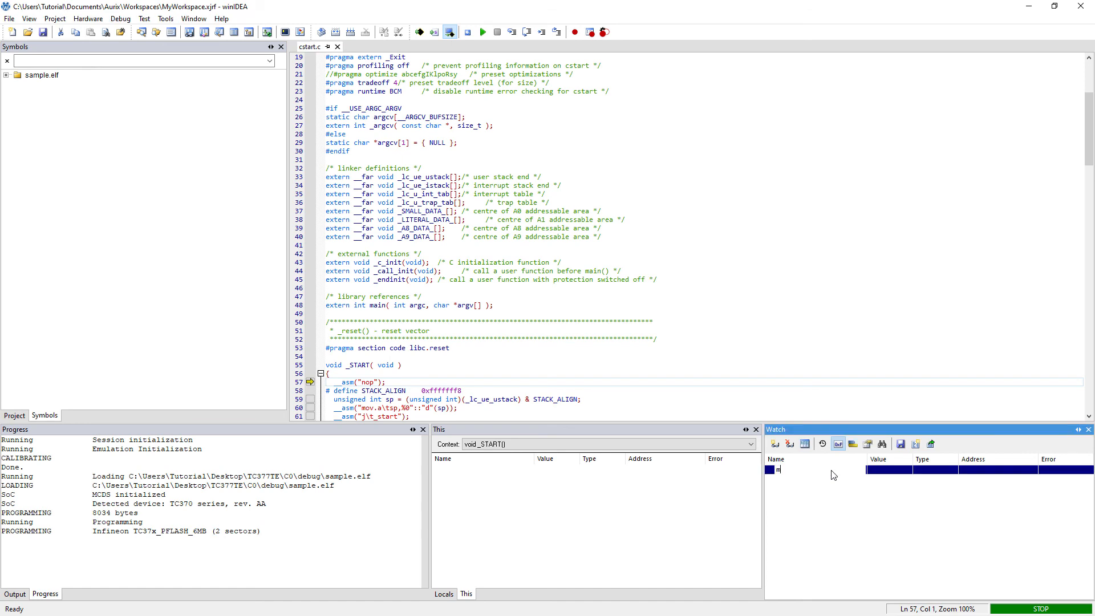
text(mainLoopCounter)
key(Return)
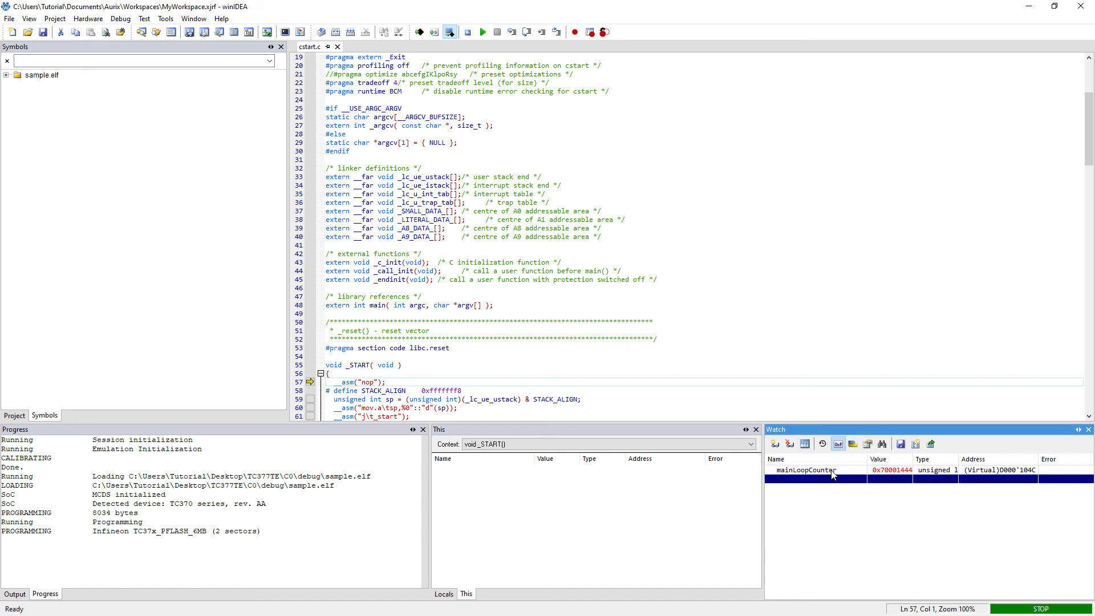
click(483, 33)
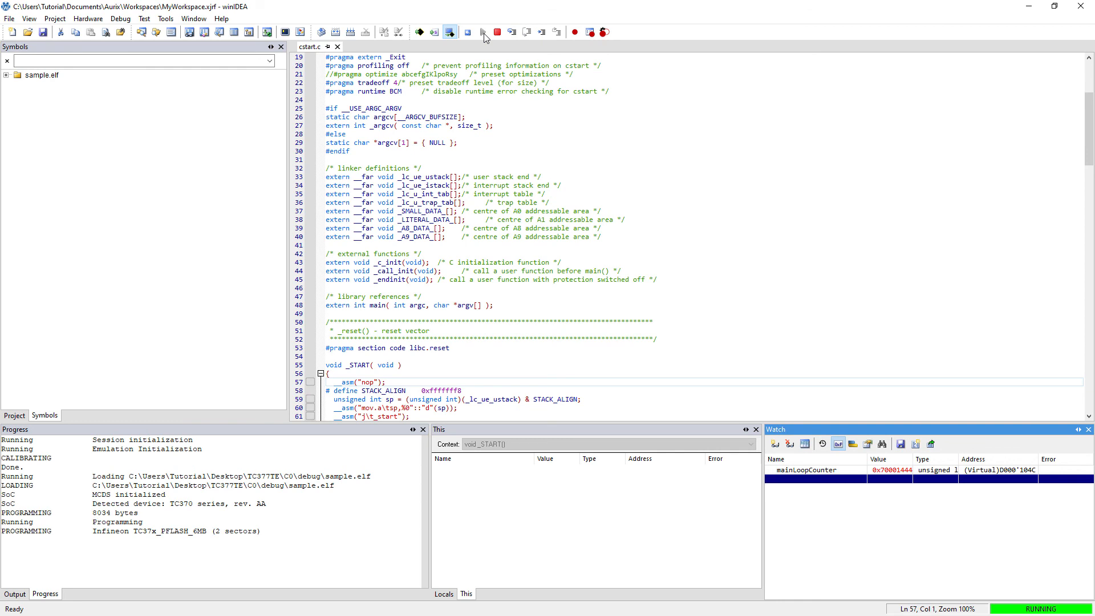